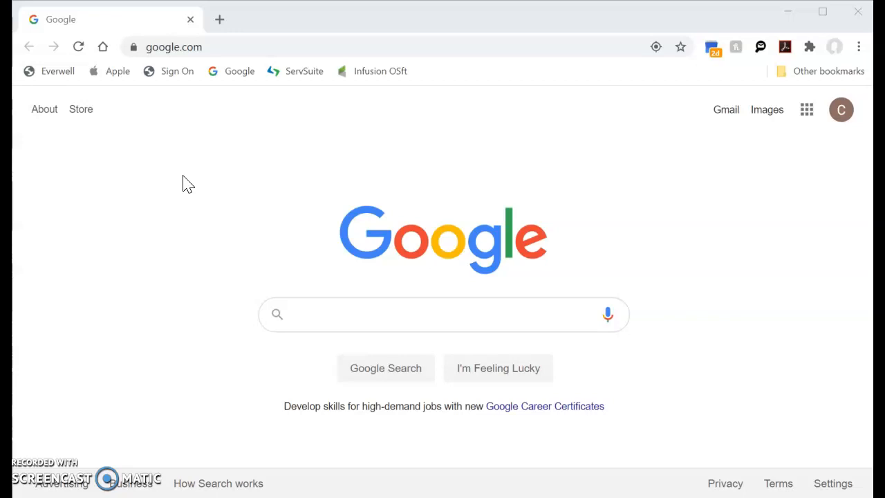
Step: Open the godaddy.com website
{"action": "left_click", "coordinate": [234, 46]}
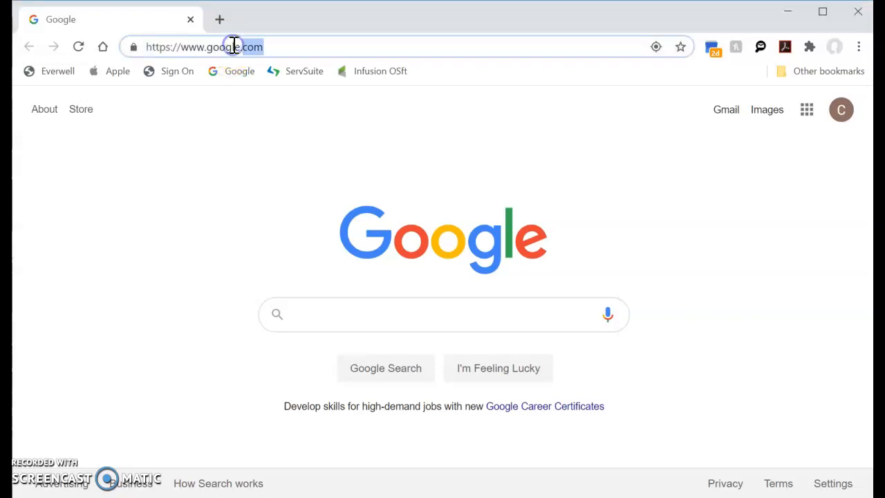
{"action": "double_click", "coordinate": [269, 46]}
{"action": "triple_click", "coordinate": [269, 46]}
{"action": "type", "text": "godaddy"}
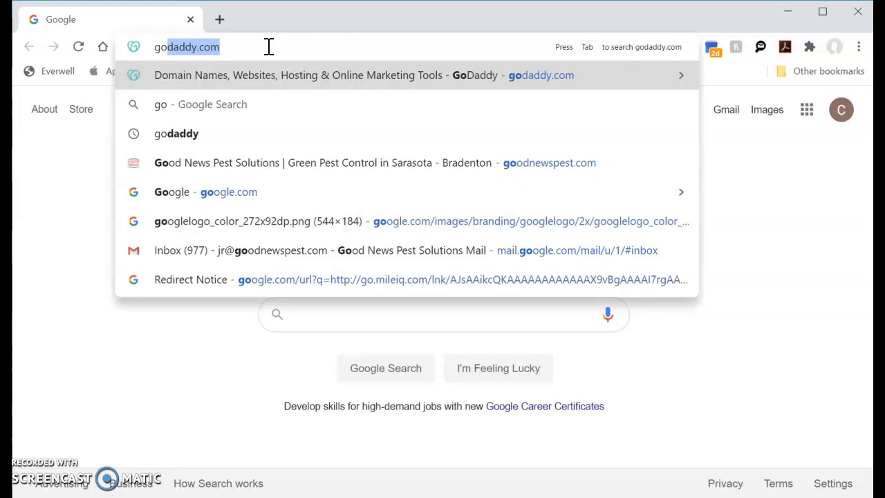
{"action": "key", "text": "Return"}
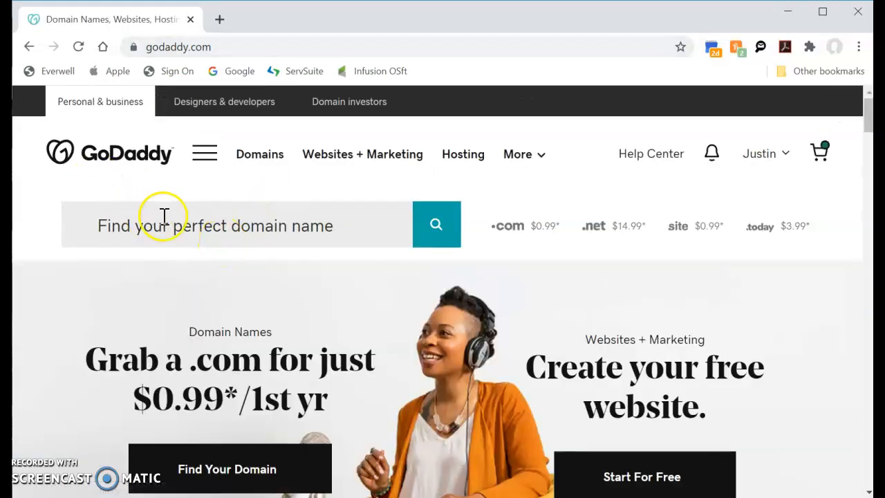
Step: Search GoDaddy for the domain name thbusymommani.com
{"action": "left_click", "coordinate": [242, 223]}
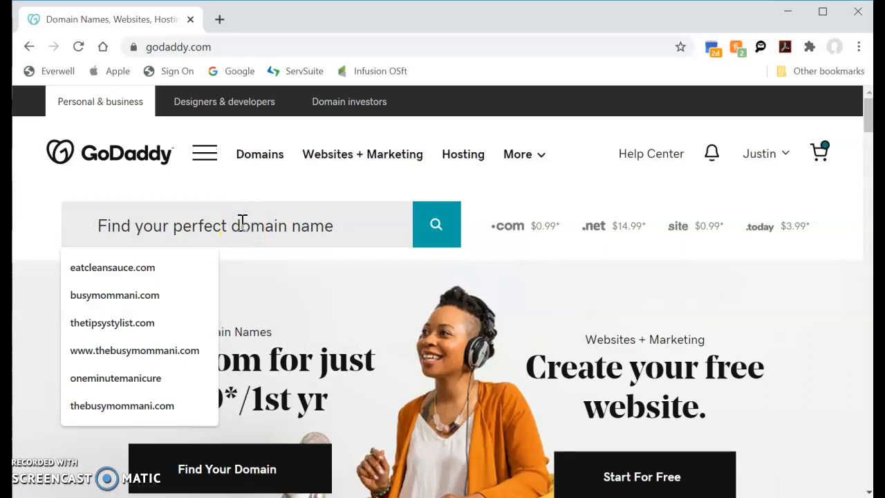
{"action": "type", "text": "th"}
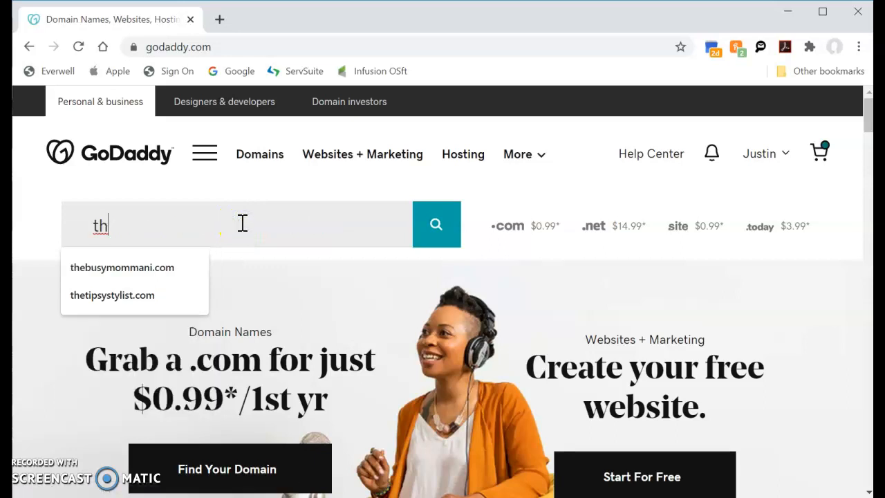
{"action": "type", "text": "busymomma"}
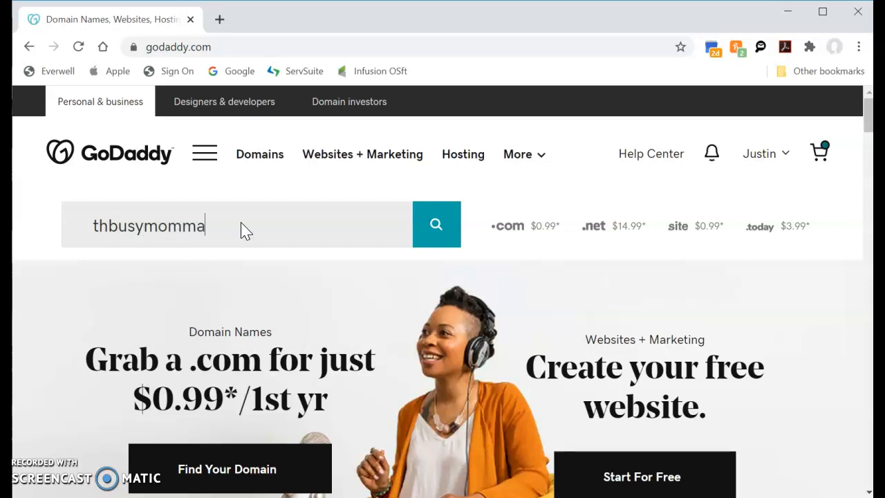
{"action": "type", "text": "ni.com"}
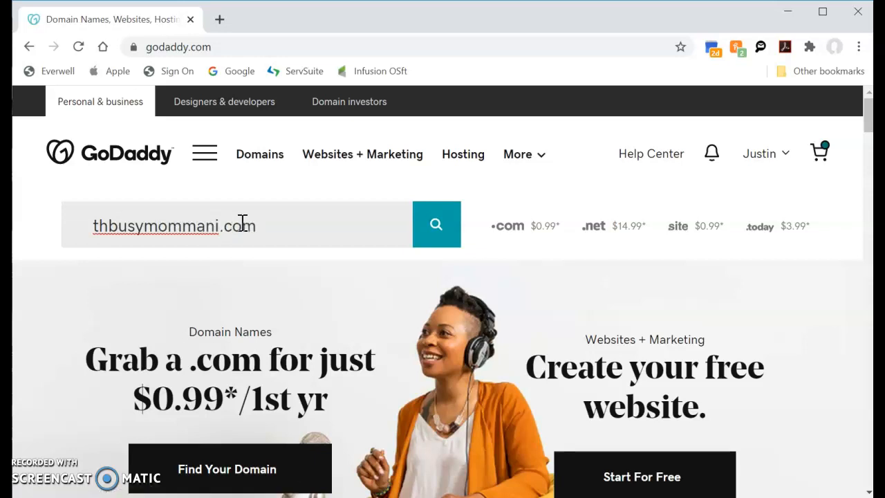
{"action": "key", "text": "Return"}
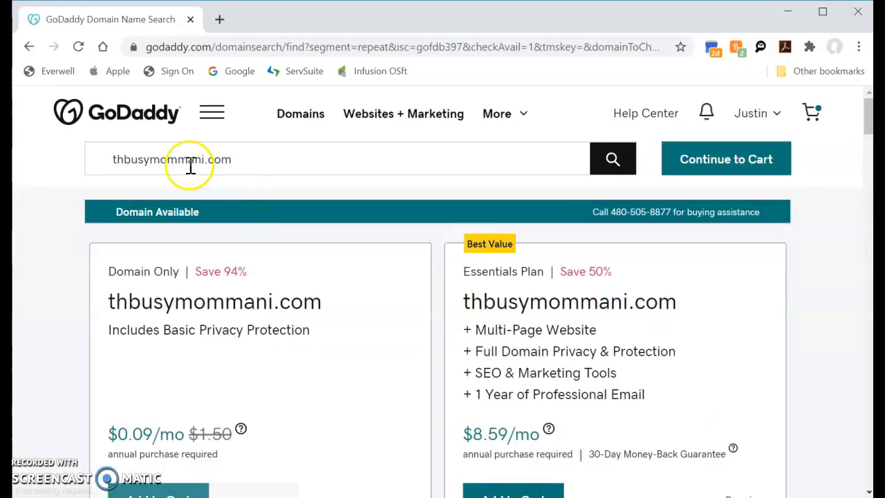
Step: Correct the domain search to thebusymommani.com and run it again
{"action": "left_click", "coordinate": [135, 159]}
{"action": "key", "text": "BackSpace"}
{"action": "key", "text": "BackSpace"}
{"action": "type", "text": "eb"}
{"action": "key", "text": "Return"}
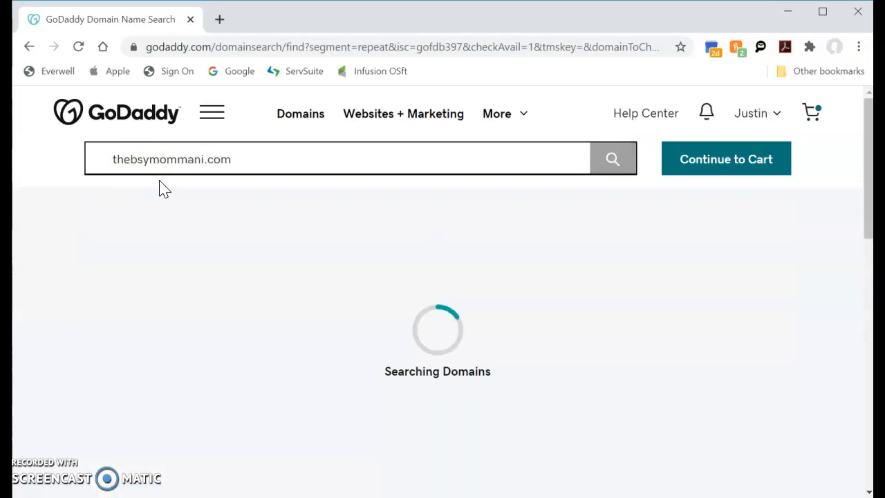
{"action": "left_click", "coordinate": [159, 172]}
{"action": "key", "text": "Return"}
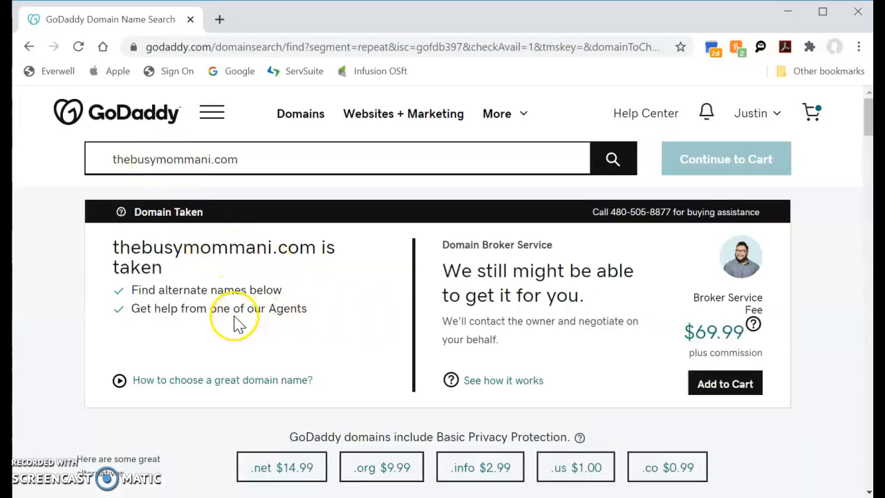
Step: Add the suggested alternative domain thebusymomsmani.com to the cart and continue to the domain add-on options
{"action": "scroll", "coordinate": [238, 317], "scroll_direction": "down", "scroll_amount": 1}
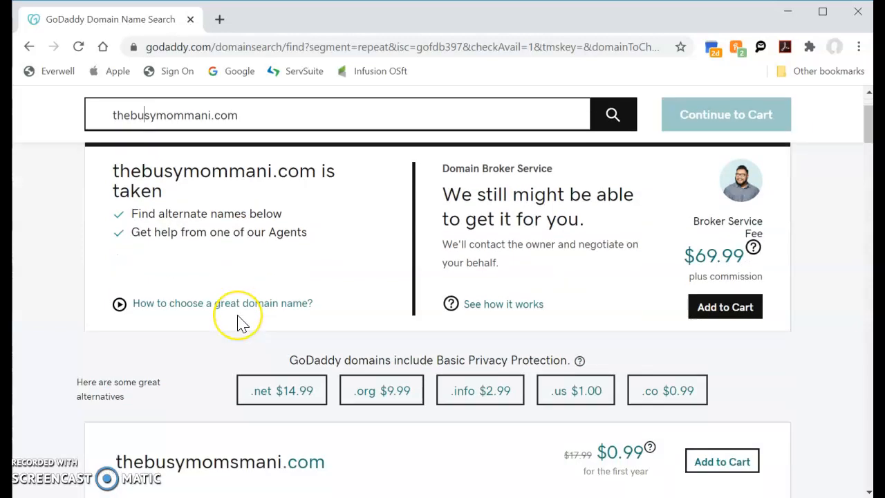
{"action": "scroll", "coordinate": [238, 325], "scroll_direction": "down", "scroll_amount": 3}
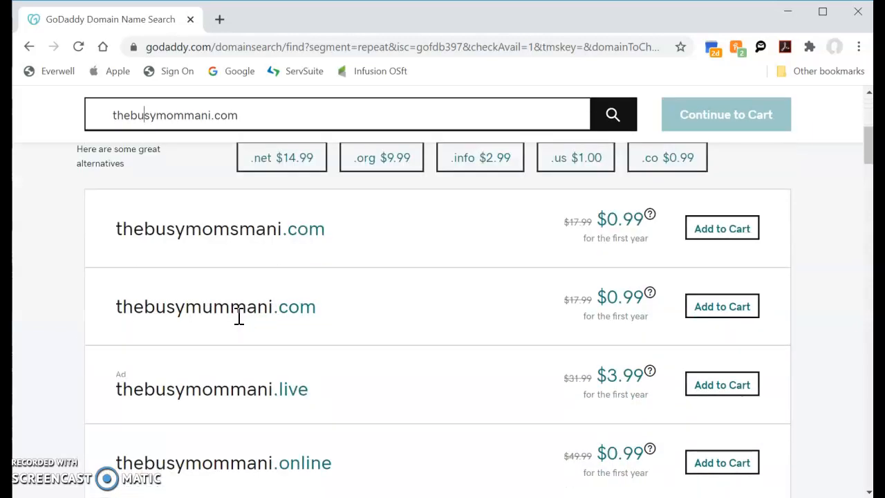
{"action": "scroll", "coordinate": [238, 369], "scroll_direction": "down", "scroll_amount": 1}
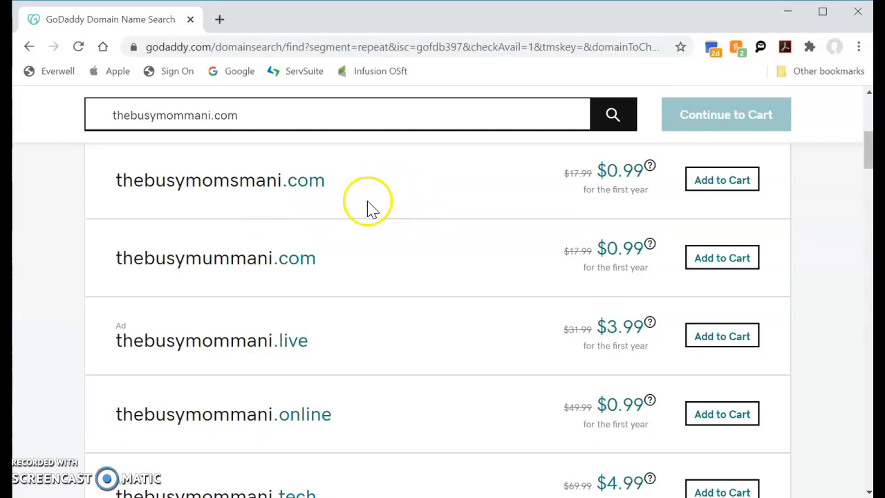
{"action": "scroll", "coordinate": [238, 349], "scroll_direction": "down", "scroll_amount": 1}
{"action": "scroll", "coordinate": [242, 338], "scroll_direction": "down", "scroll_amount": 3}
{"action": "scroll", "coordinate": [242, 339], "scroll_direction": "up", "scroll_amount": 4}
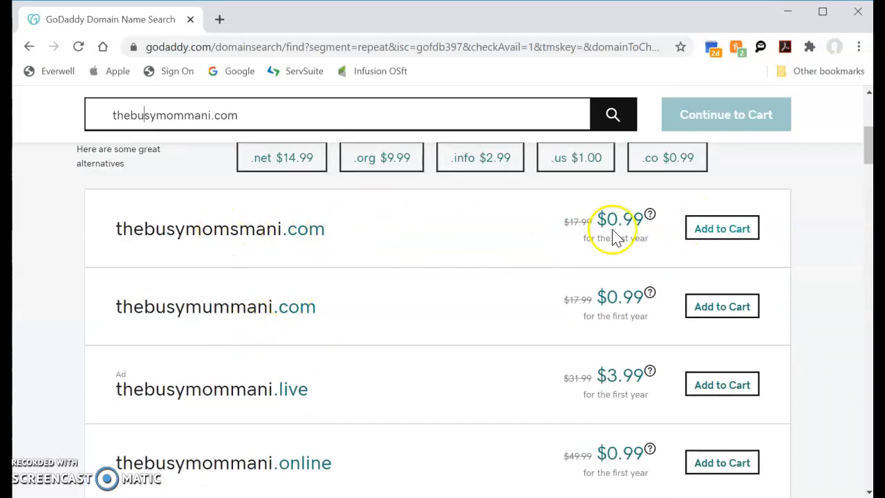
{"action": "left_click", "coordinate": [707, 230]}
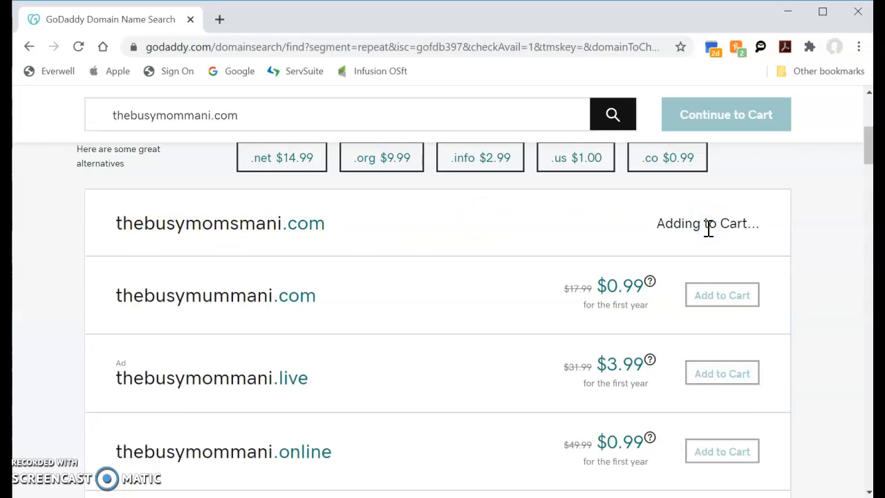
{"action": "scroll", "coordinate": [657, 258], "scroll_direction": "up", "scroll_amount": 5}
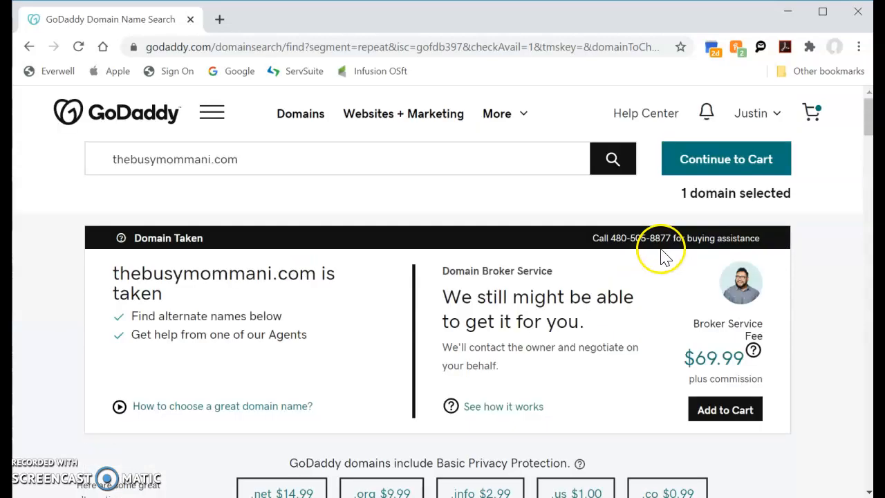
{"action": "left_click", "coordinate": [743, 157]}
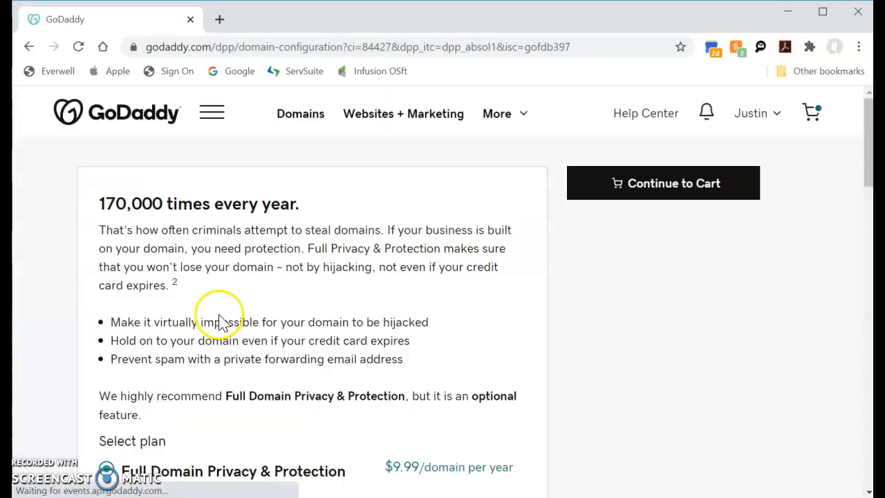
Step: Decline the paid domain privacy and protection plans by choosing No Thanks
{"action": "scroll", "coordinate": [227, 296], "scroll_direction": "down", "scroll_amount": 1}
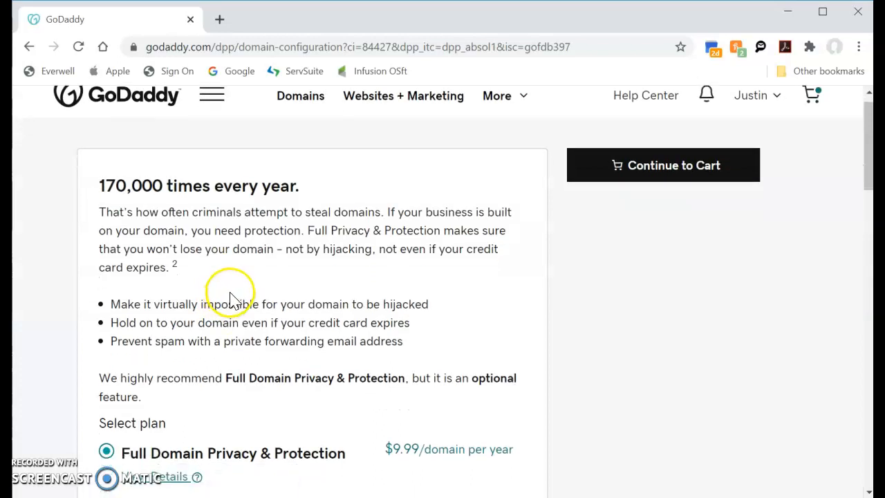
{"action": "scroll", "coordinate": [230, 295], "scroll_direction": "down", "scroll_amount": 1}
{"action": "scroll", "coordinate": [232, 292], "scroll_direction": "down", "scroll_amount": 2}
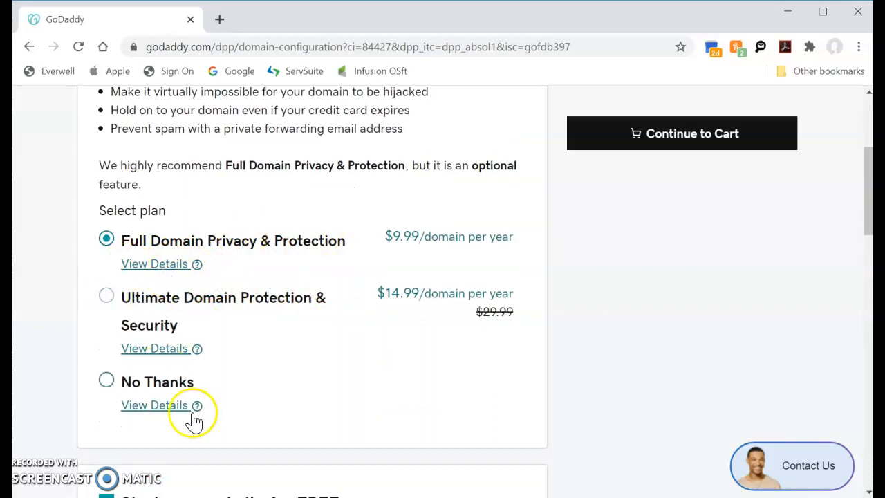
{"action": "left_click", "coordinate": [108, 382]}
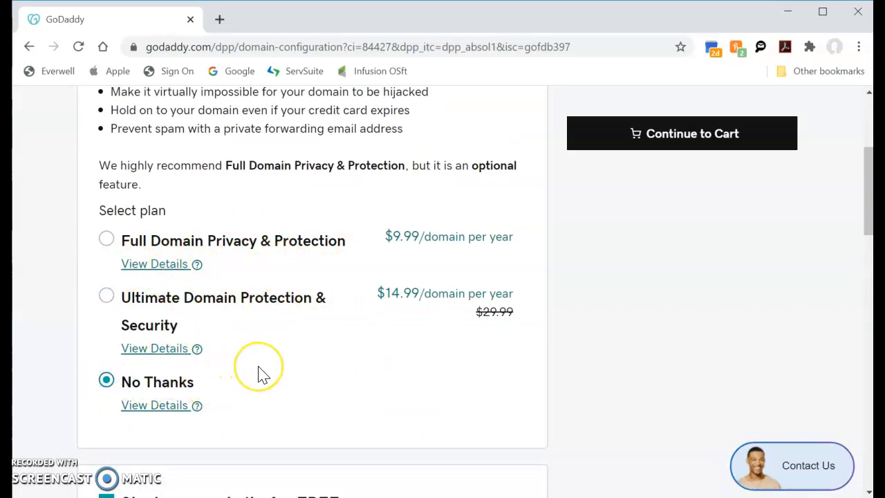
Step: Deselect the free website offer, leave the matching email option at No Thanks, and continue to the cart
{"action": "scroll", "coordinate": [257, 373], "scroll_direction": "down", "scroll_amount": 3}
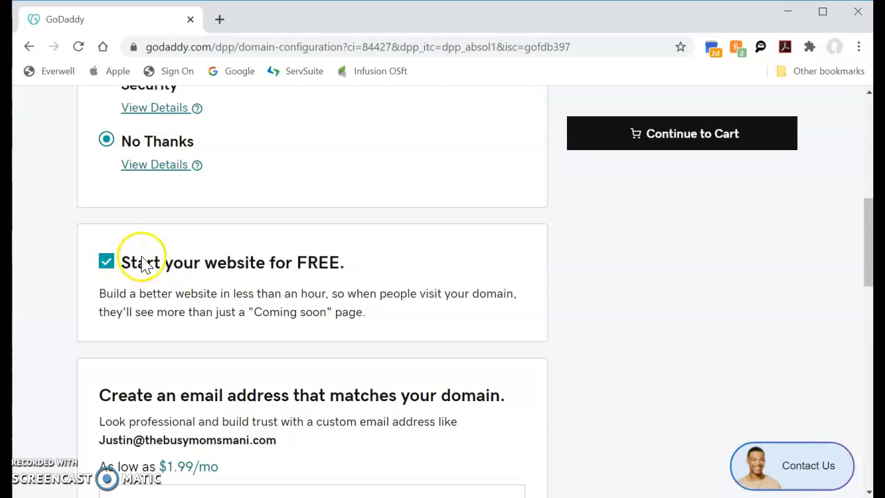
{"action": "left_click", "coordinate": [107, 266]}
{"action": "scroll", "coordinate": [124, 306], "scroll_direction": "down", "scroll_amount": 3}
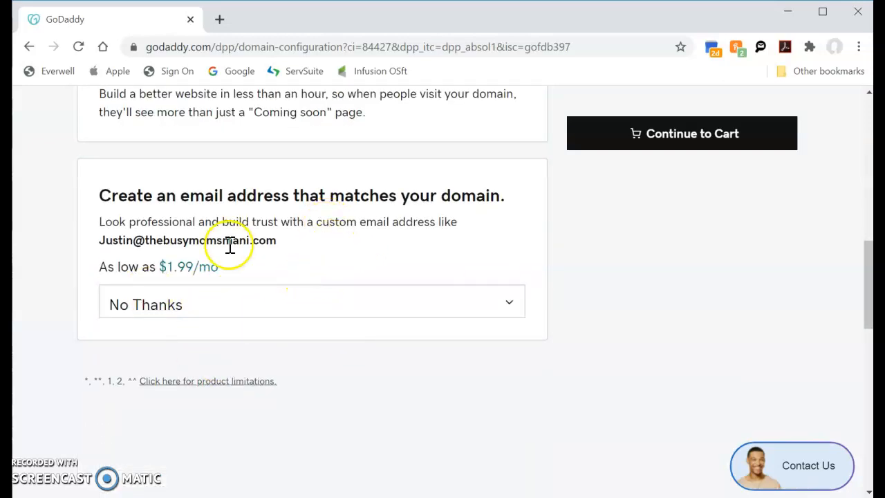
{"action": "left_click", "coordinate": [344, 253]}
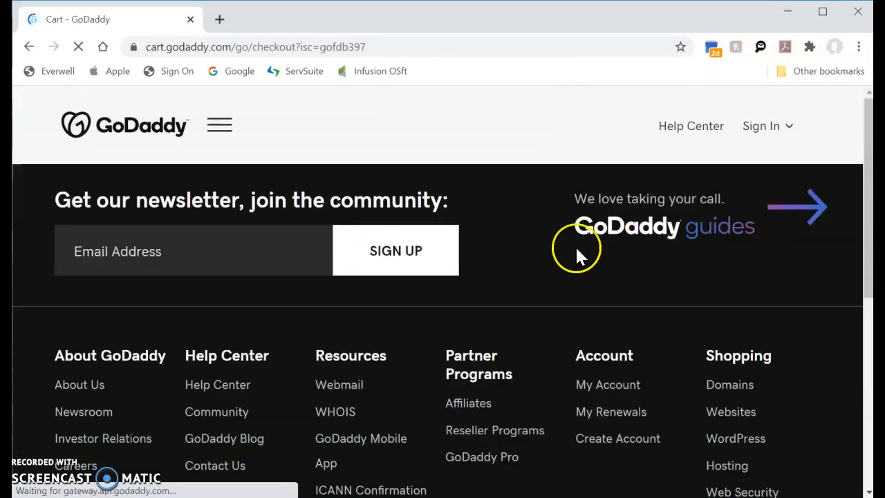
Step: Remove the two-year thebusymomsmani.com registration from the cart
{"action": "scroll", "coordinate": [237, 297], "scroll_direction": "down", "scroll_amount": 2}
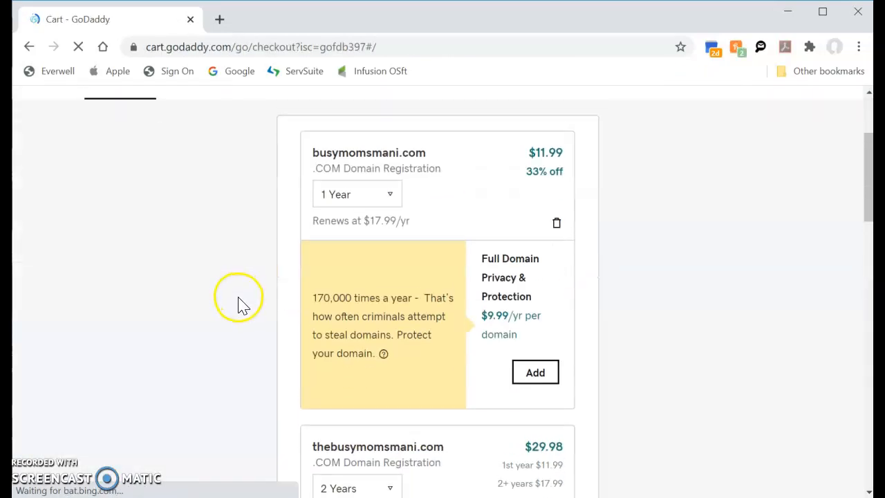
{"action": "scroll", "coordinate": [484, 429], "scroll_direction": "down", "scroll_amount": 3}
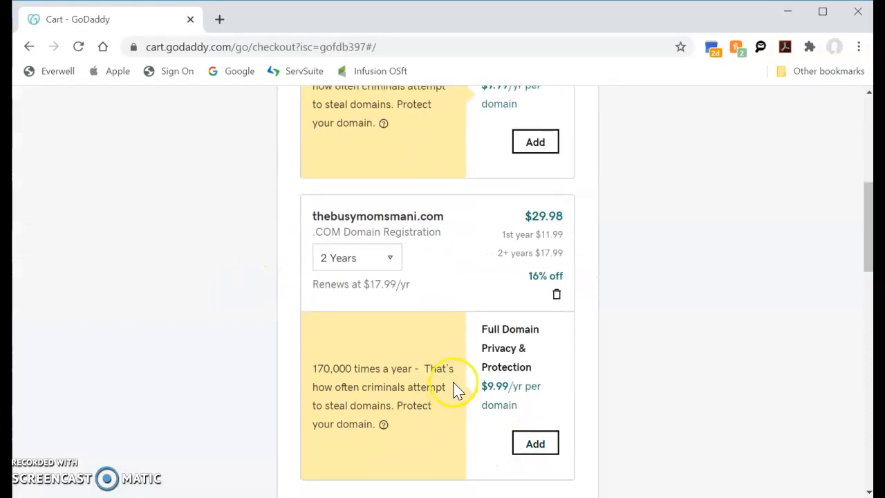
{"action": "left_click", "coordinate": [556, 295]}
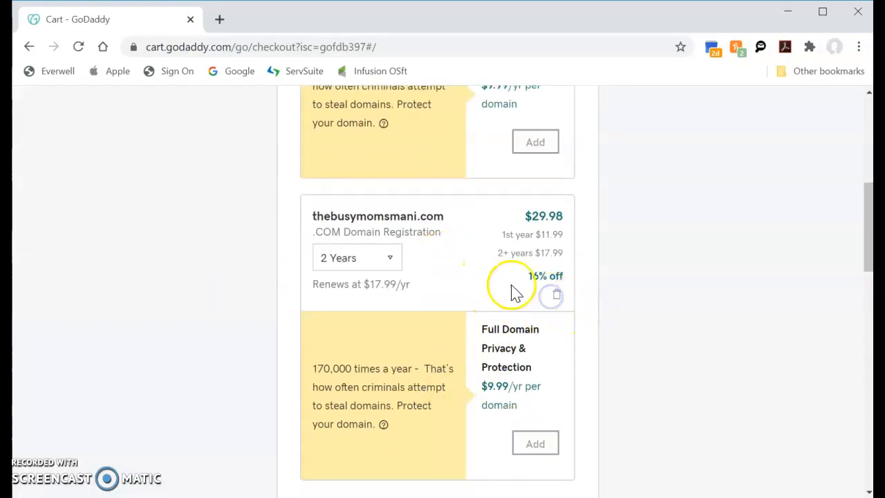
Step: Check the registration length options for busymomsmani.com in the cart, keeping 1 Year
{"action": "scroll", "coordinate": [475, 286], "scroll_direction": "up", "scroll_amount": 3}
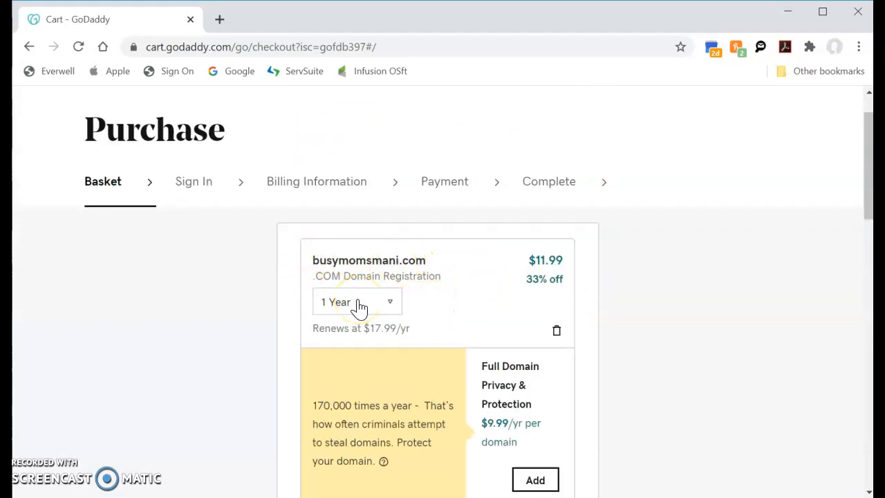
{"action": "left_click", "coordinate": [358, 304]}
{"action": "left_click", "coordinate": [463, 310]}
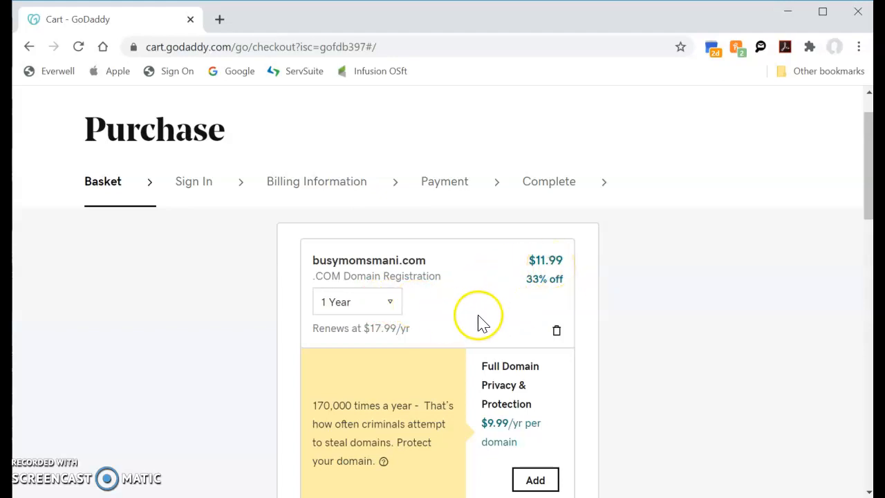
Step: Check out the busymomsmani.com registration and continue with the saved Visa payment method
{"action": "scroll", "coordinate": [482, 320], "scroll_direction": "down", "scroll_amount": 2}
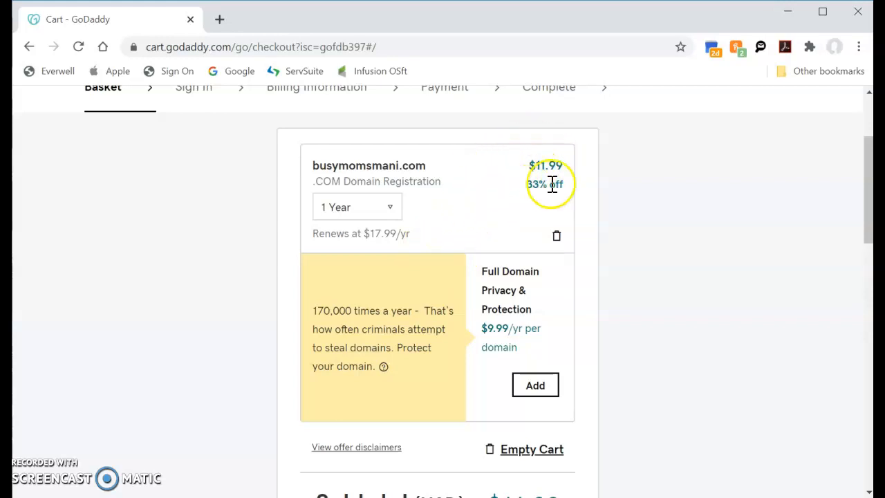
{"action": "scroll", "coordinate": [451, 243], "scroll_direction": "down", "scroll_amount": 3}
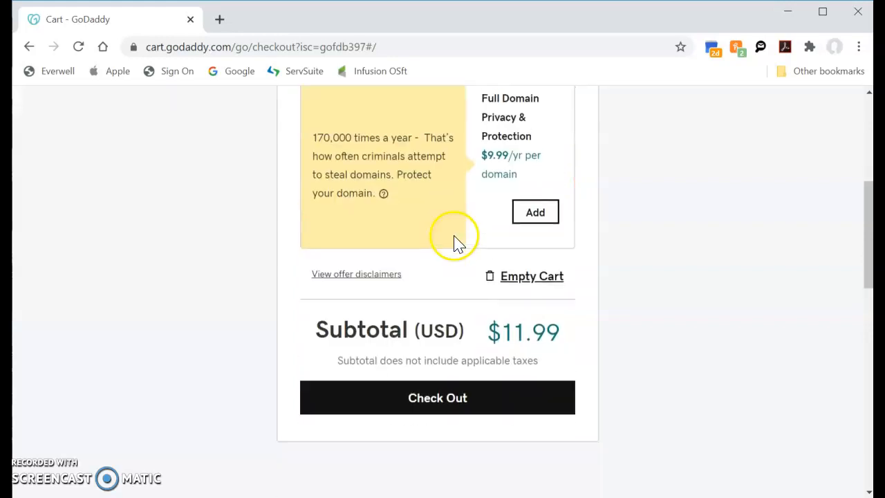
{"action": "left_click", "coordinate": [453, 413]}
{"action": "scroll", "coordinate": [218, 387], "scroll_direction": "down", "scroll_amount": 2}
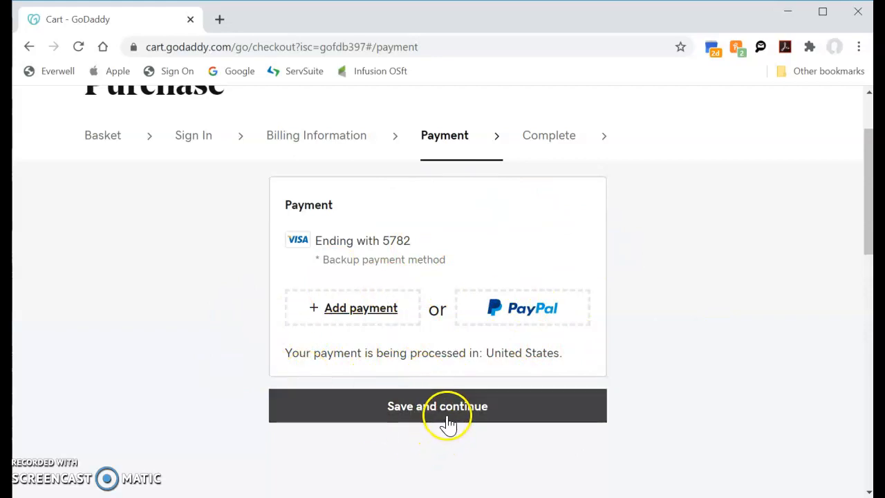
{"action": "left_click", "coordinate": [448, 422]}
Step: Dismiss the rewards offer and review the payment, billing and order details on the final purchase page
{"action": "scroll", "coordinate": [412, 340], "scroll_direction": "down", "scroll_amount": 2}
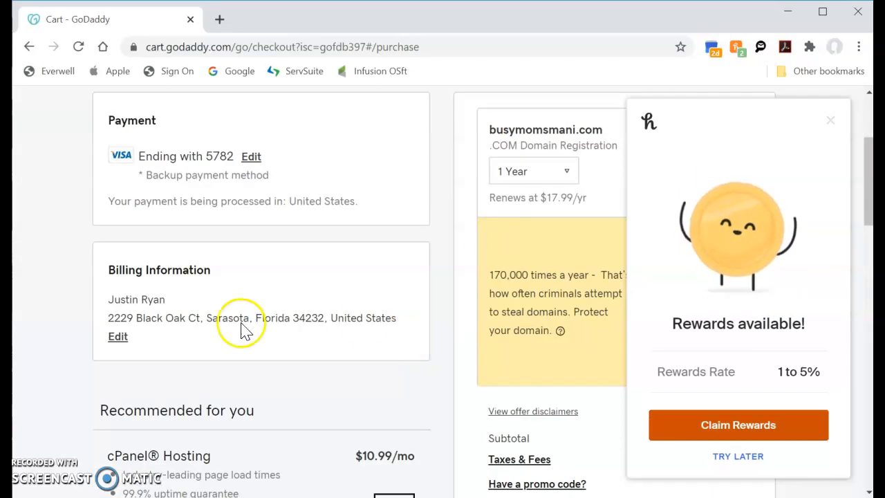
{"action": "left_click", "coordinate": [828, 120]}
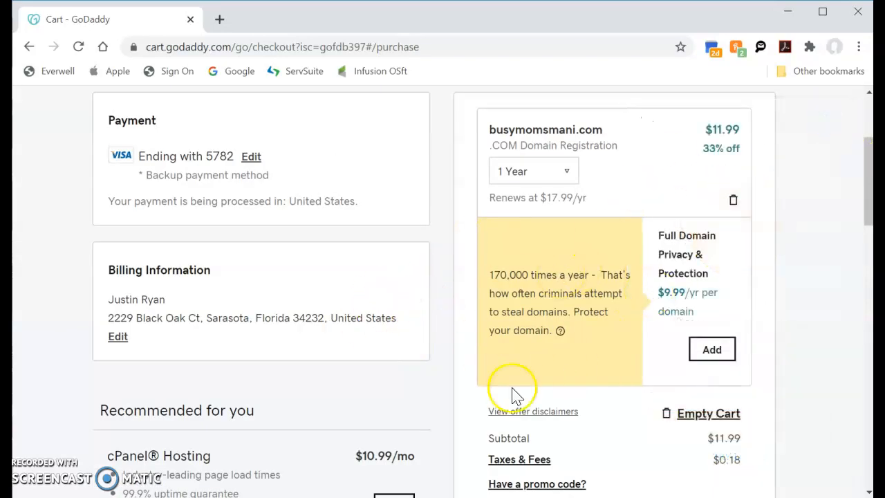
{"action": "scroll", "coordinate": [430, 371], "scroll_direction": "down", "scroll_amount": 8}
{"action": "scroll", "coordinate": [448, 384], "scroll_direction": "up", "scroll_amount": 9}
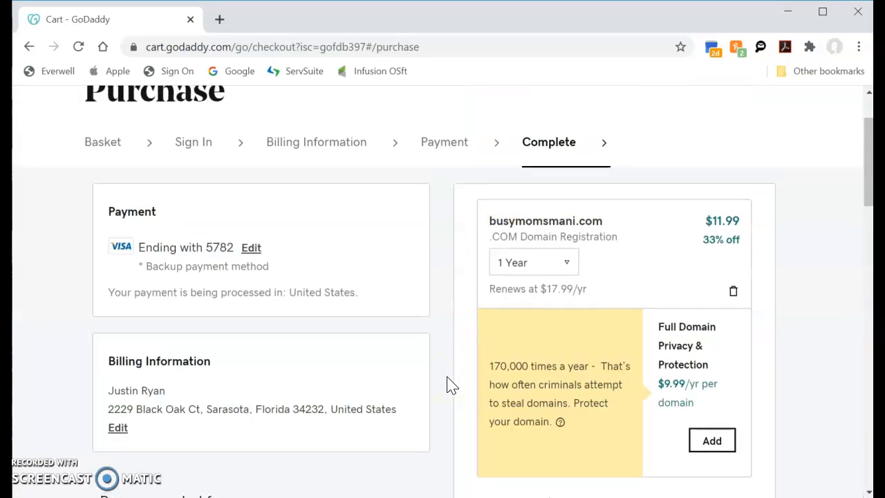
{"action": "scroll", "coordinate": [448, 385], "scroll_direction": "up", "scroll_amount": 2}
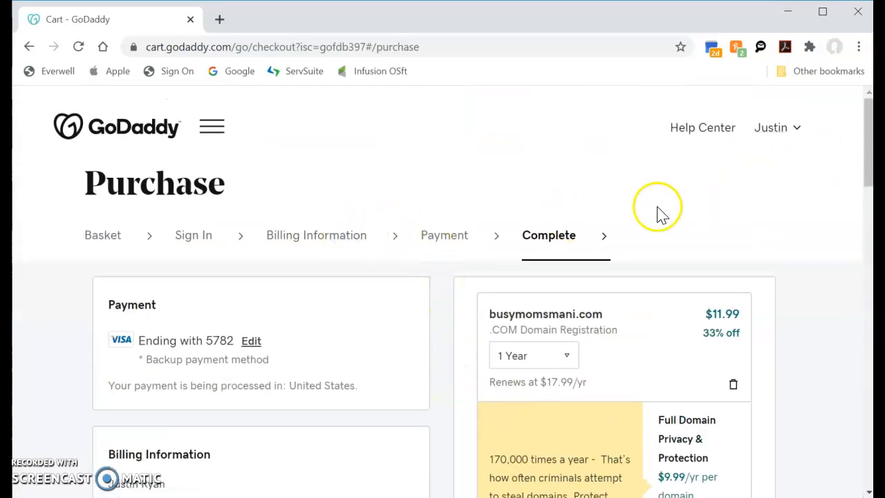